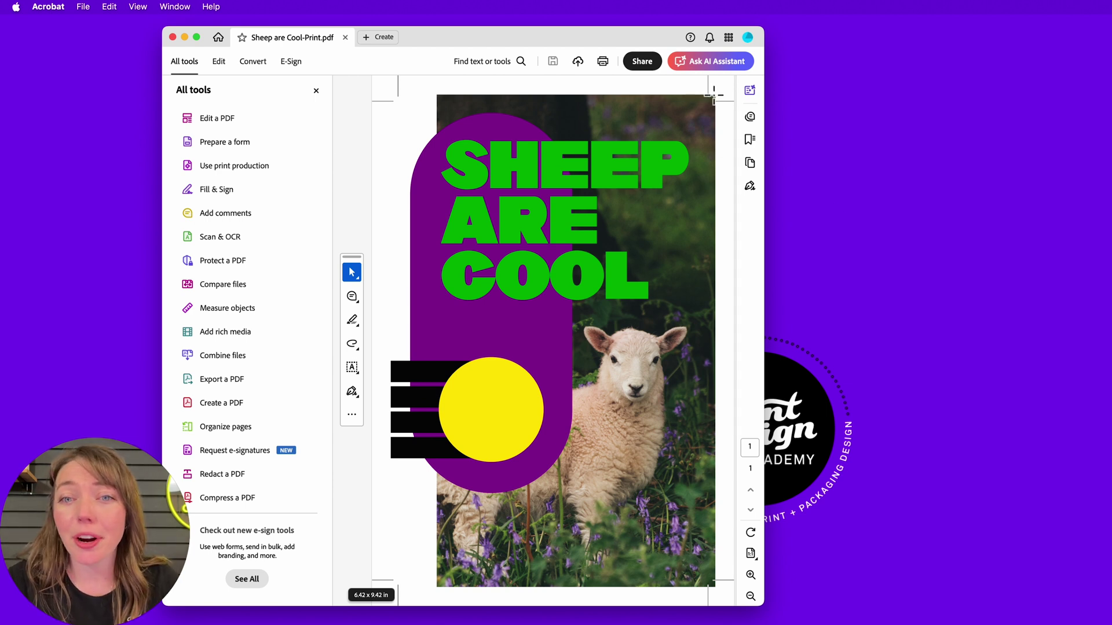
- Clear the stray selection on the sheep poster page and open the Use print production tools
{"action": "left_click_drag", "start_coordinate": [714, 96], "coordinate": [683, 176]}
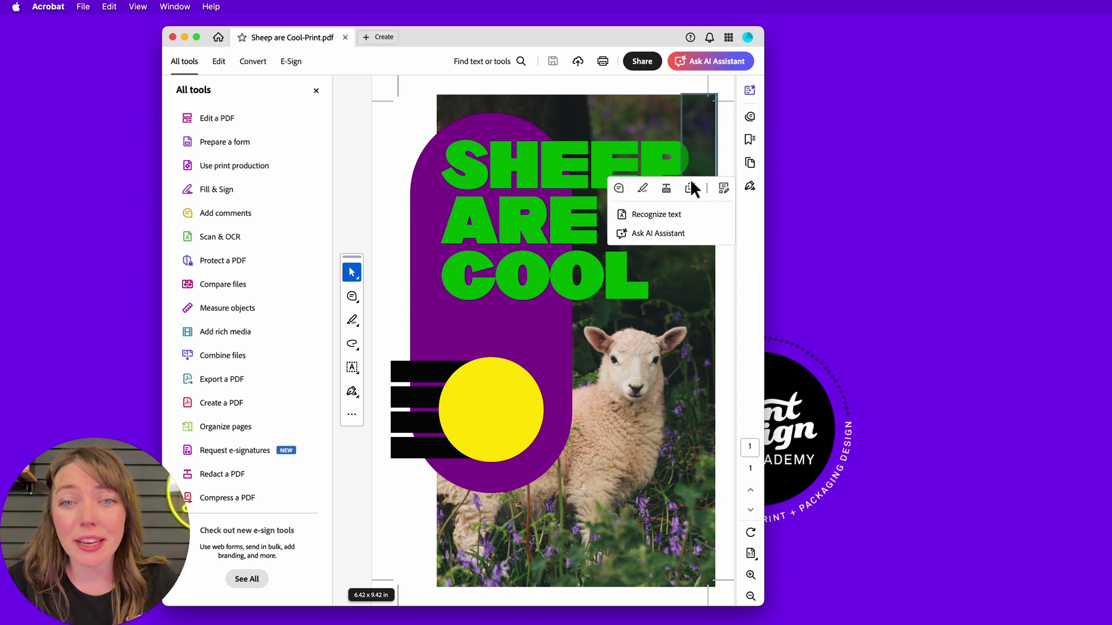
{"action": "left_click", "coordinate": [702, 130]}
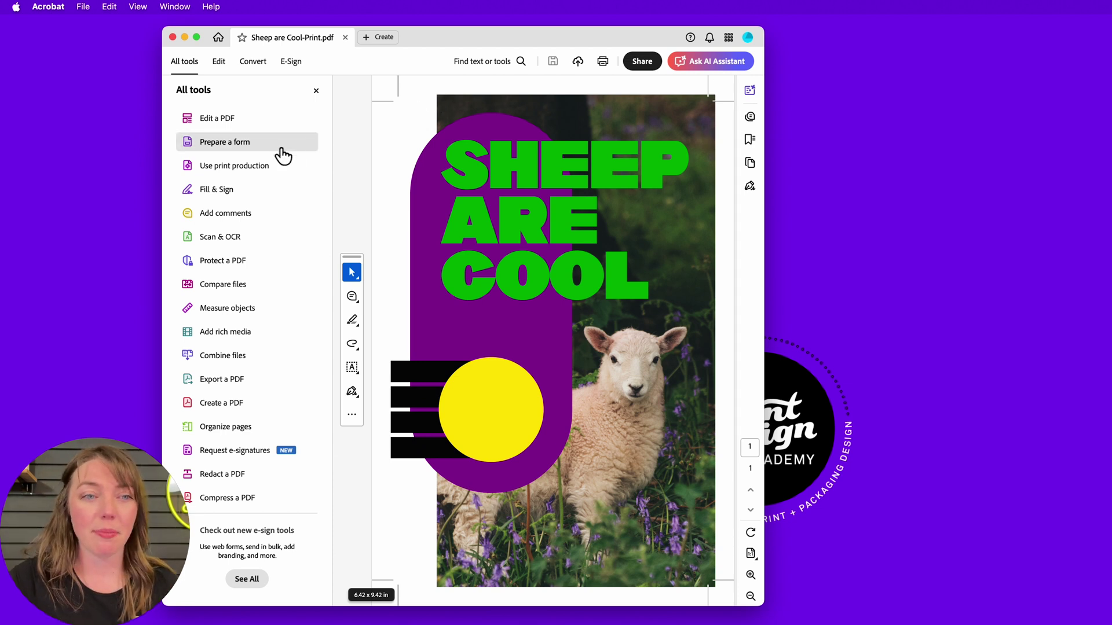
{"action": "left_click", "coordinate": [272, 164]}
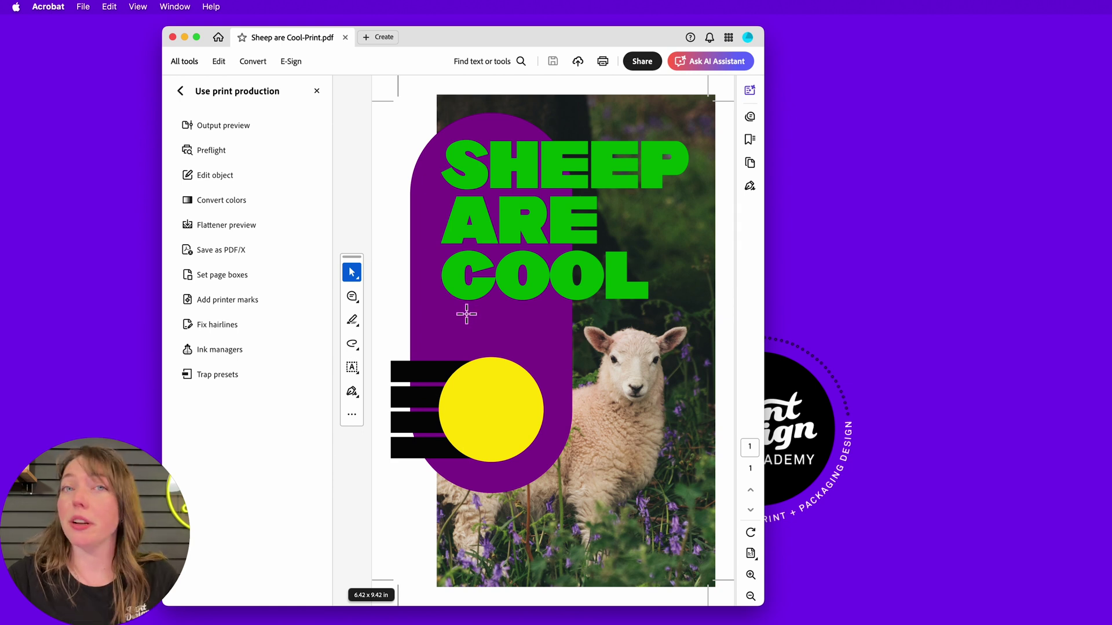
{"action": "left_click_drag", "start_coordinate": [454, 309], "coordinate": [542, 354]}
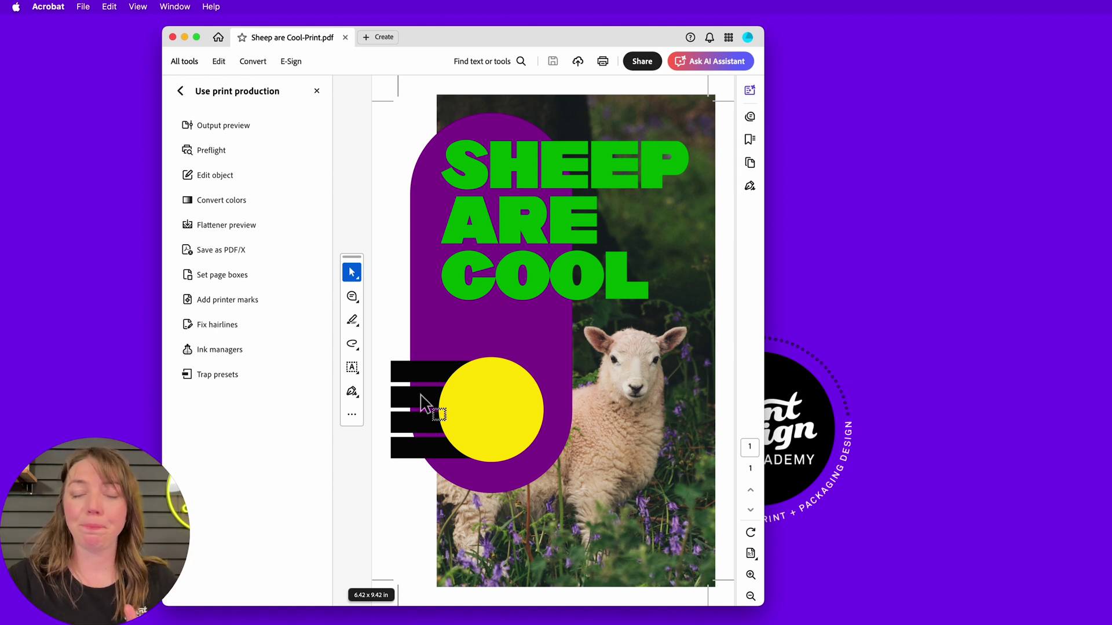
- Open Output Preview to list separations including PANTONE 2592C, HOLO FOIL and EMBOSS spot plates
{"action": "left_click", "coordinate": [235, 127]}
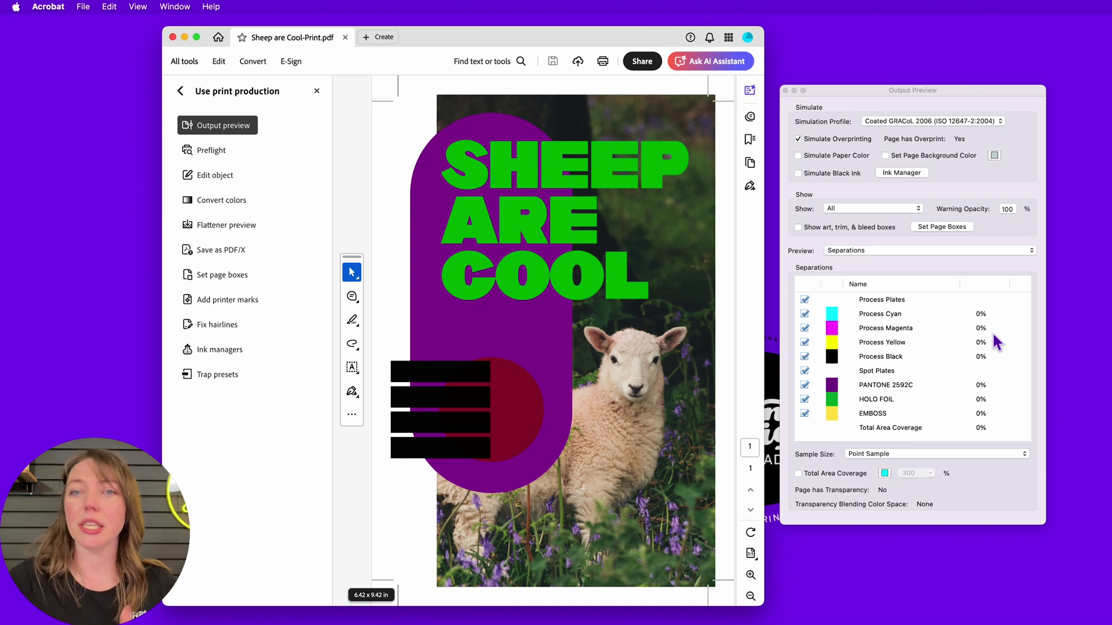
{"action": "left_click", "coordinate": [835, 142]}
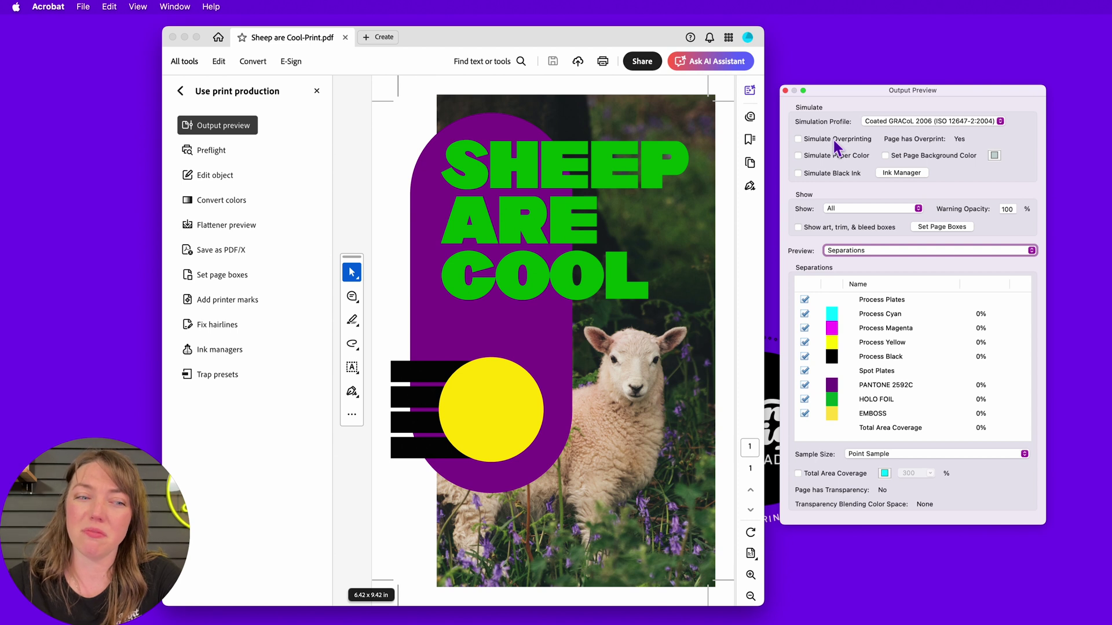
{"action": "left_click", "coordinate": [837, 142]}
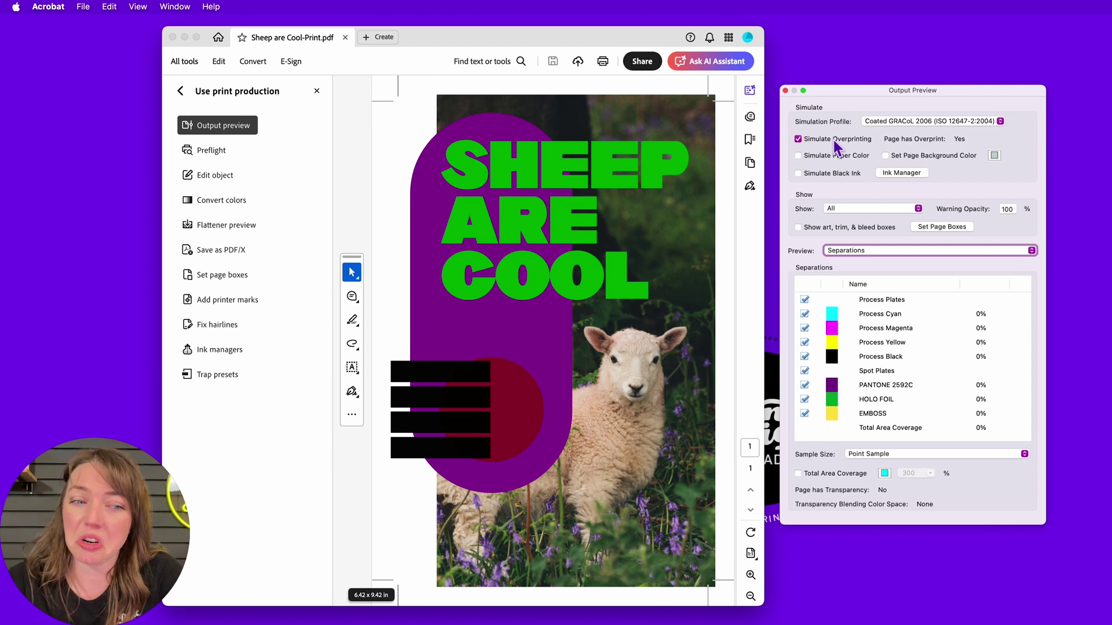
{"action": "left_click", "coordinate": [836, 142]}
{"action": "left_click", "coordinate": [836, 142]}
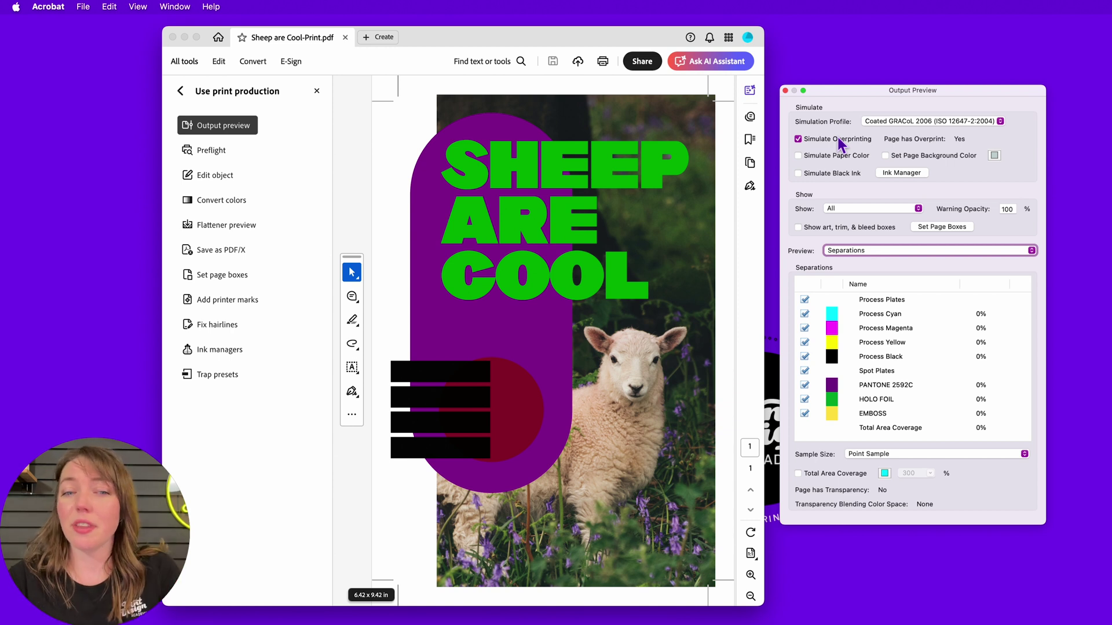
{"action": "left_click", "coordinate": [838, 137]}
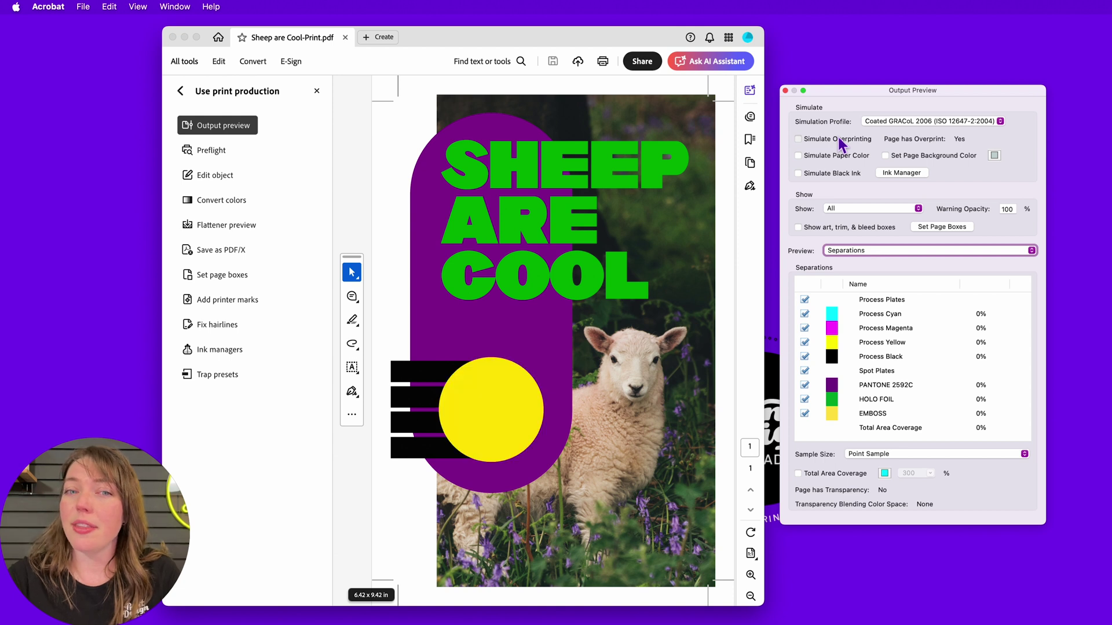
{"action": "left_click", "coordinate": [838, 137]}
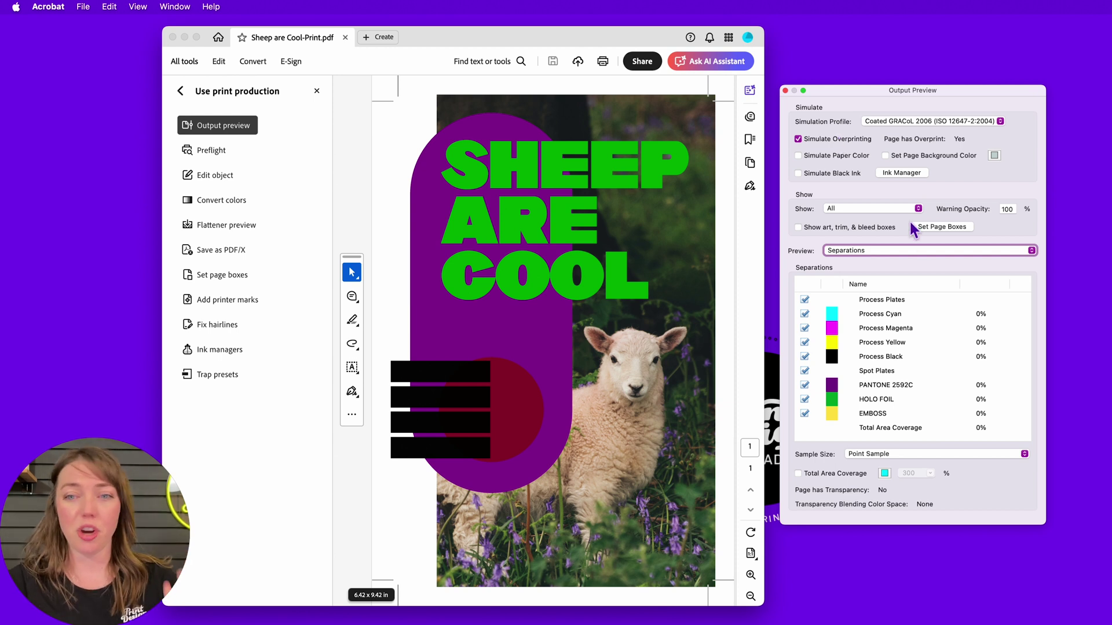
- Step through the Magenta, Yellow, Black and PANTONE 2592C entries in the separations list
{"action": "left_click", "coordinate": [898, 310]}
{"action": "left_click", "coordinate": [899, 329]}
{"action": "left_click", "coordinate": [901, 343]}
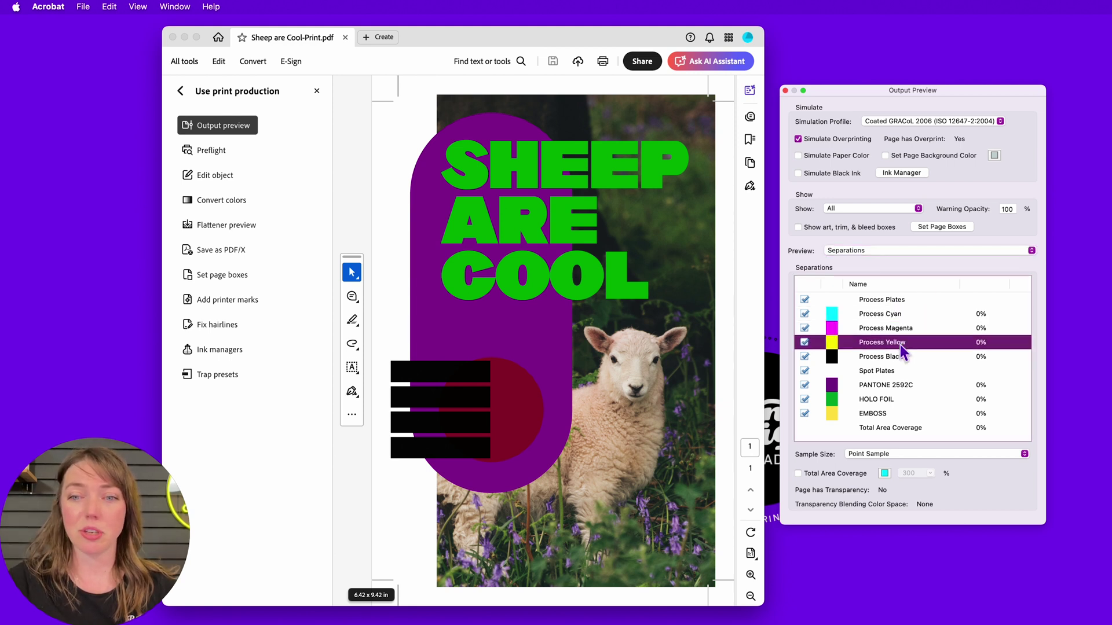
{"action": "left_click", "coordinate": [902, 355]}
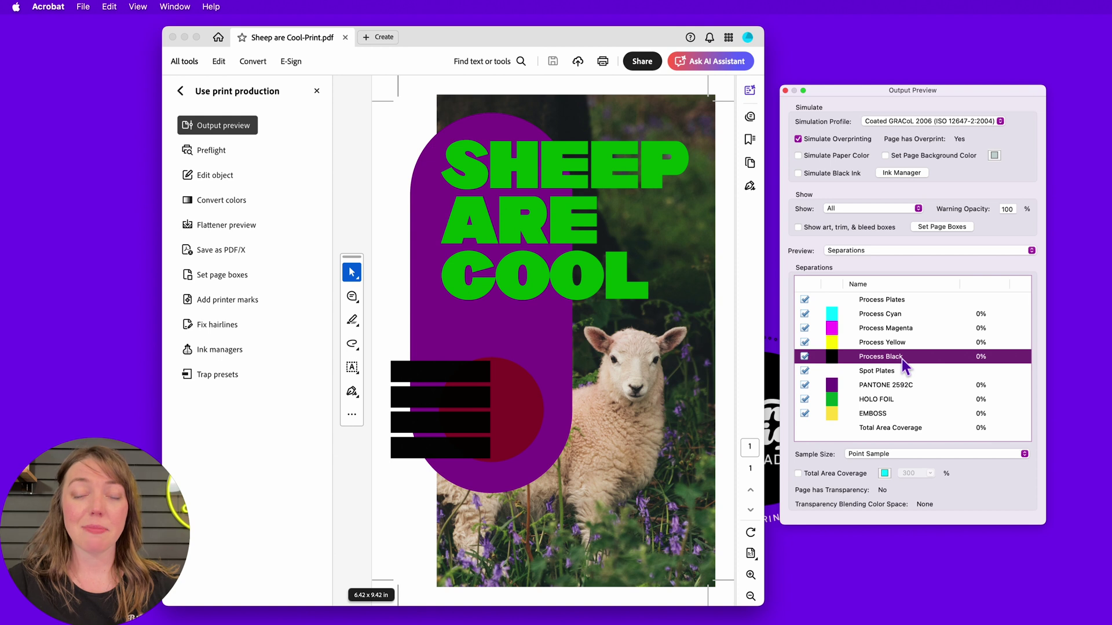
{"action": "left_click", "coordinate": [902, 386]}
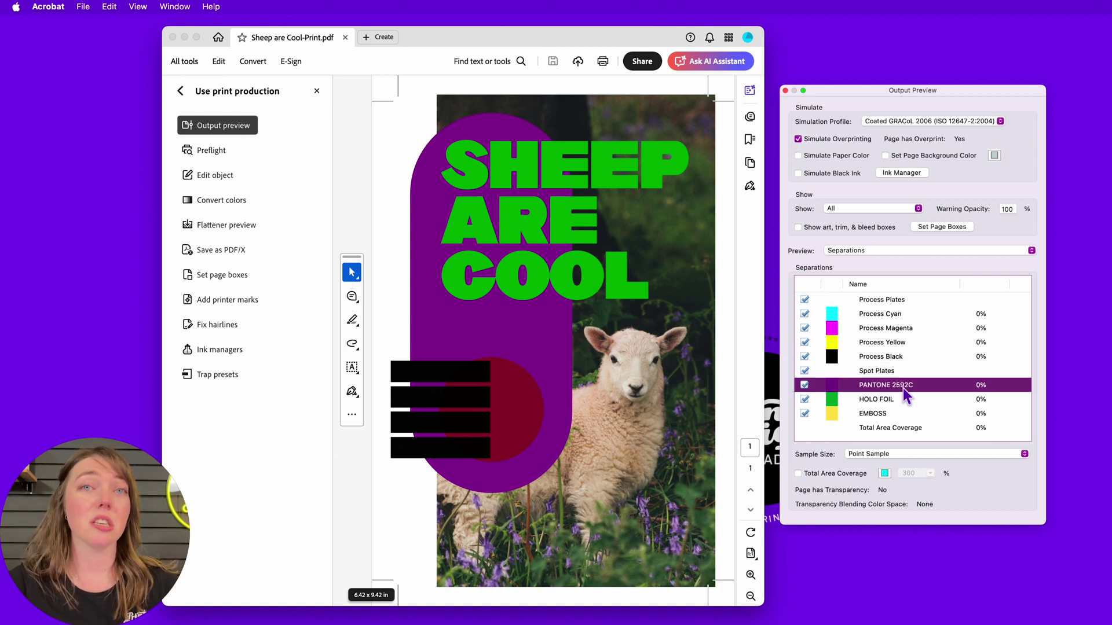
- Toggle the PANTONE 2592C and EMBOSS spot plates off and back on in the preview
{"action": "left_click", "coordinate": [805, 385]}
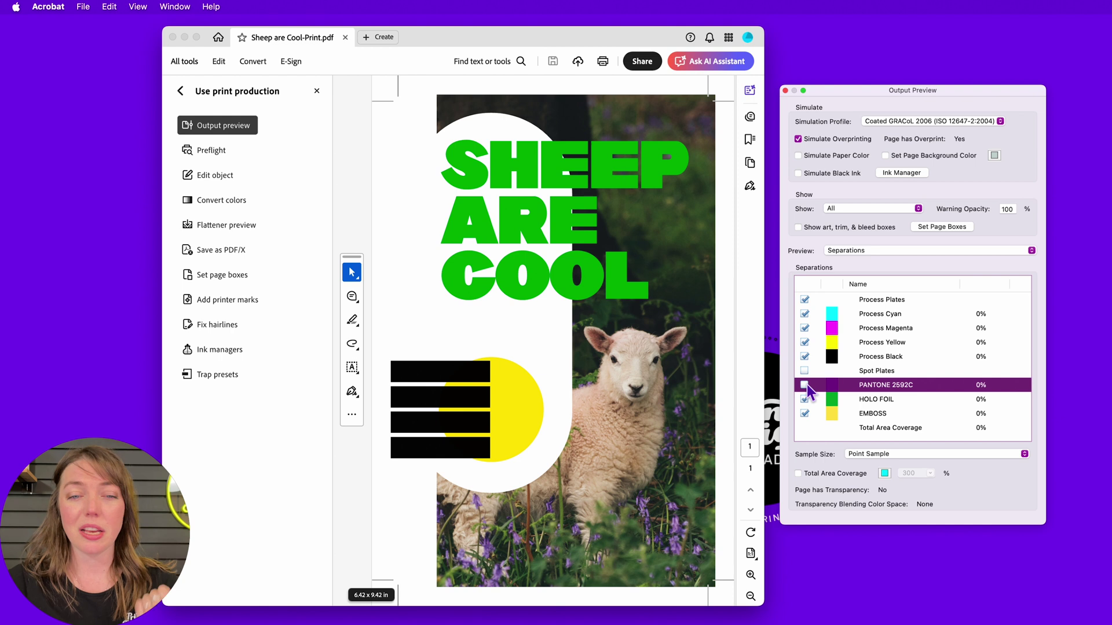
{"action": "left_click", "coordinate": [805, 385]}
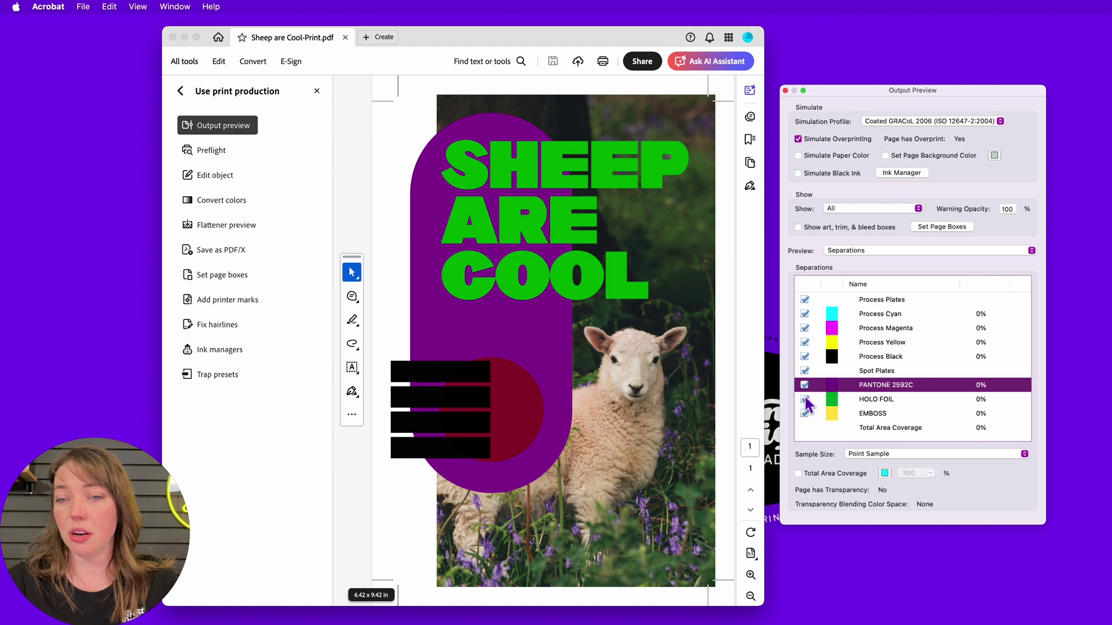
{"action": "left_click", "coordinate": [807, 400]}
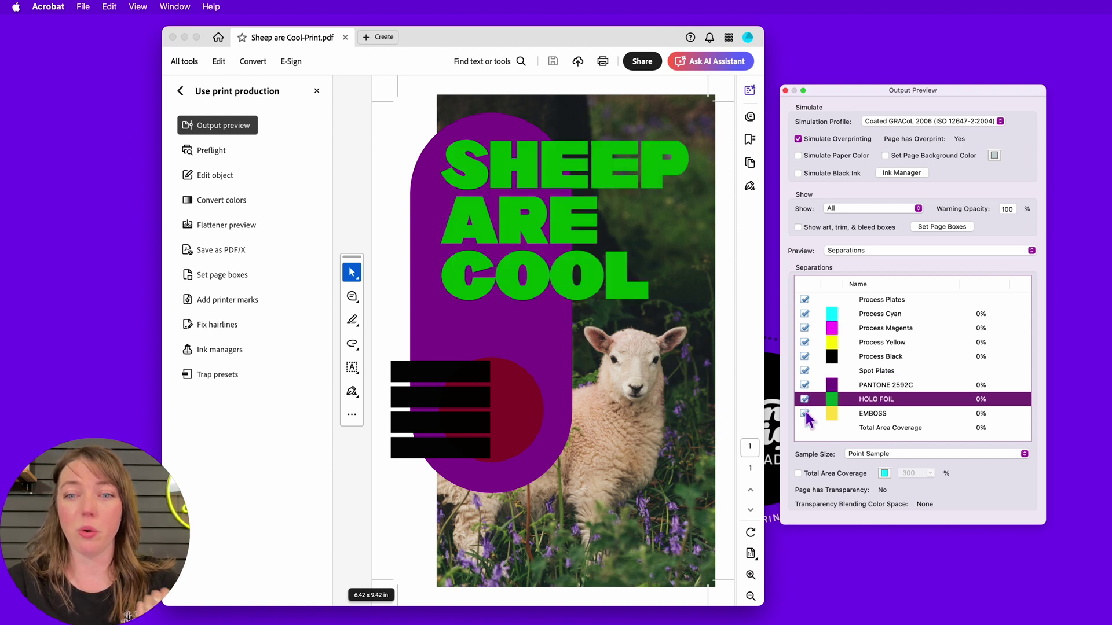
{"action": "left_click", "coordinate": [804, 413]}
{"action": "left_click", "coordinate": [805, 414]}
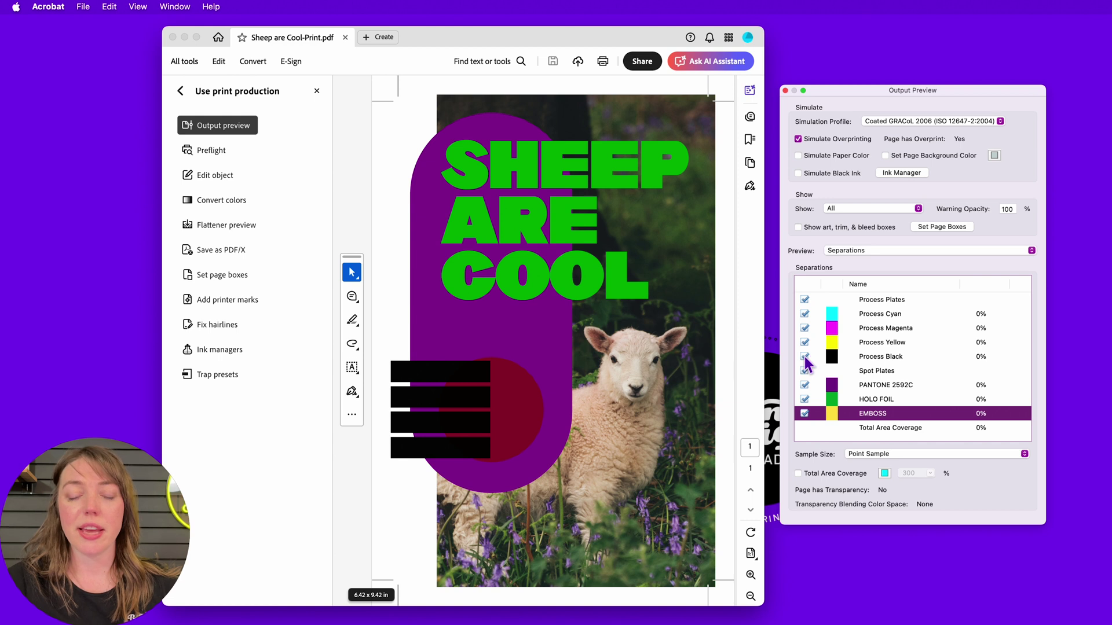
- Hide Magenta, Cyan, Yellow and Black process plates in turn, then restore all four
{"action": "left_click", "coordinate": [804, 328]}
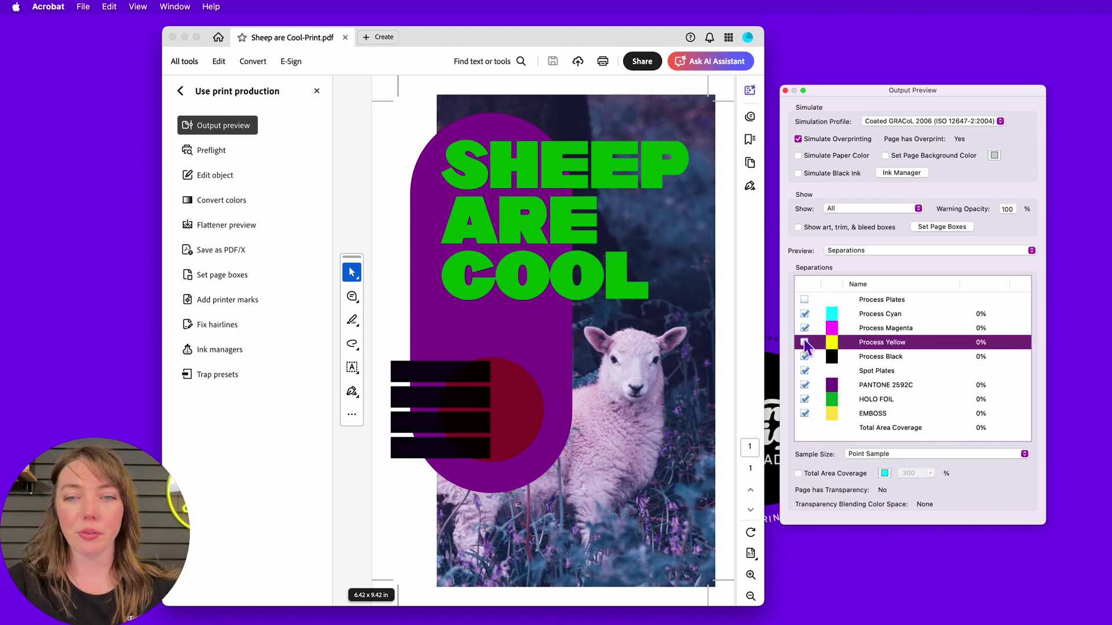
{"action": "left_click", "coordinate": [804, 328]}
{"action": "left_click", "coordinate": [804, 328]}
{"action": "left_click", "coordinate": [804, 313]}
{"action": "left_click", "coordinate": [804, 342]}
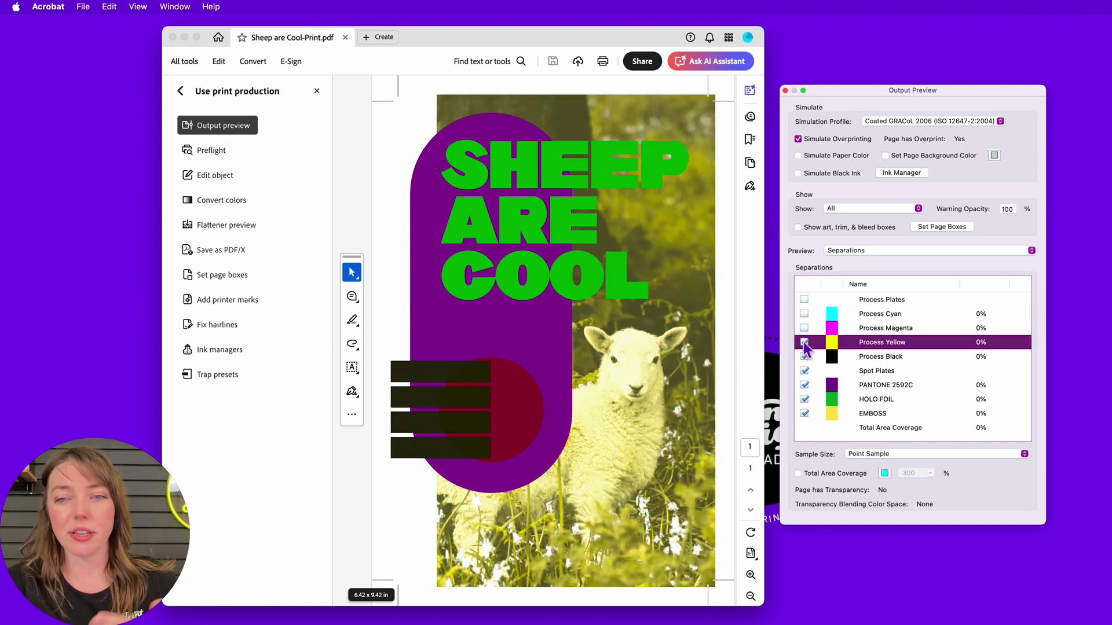
{"action": "left_click", "coordinate": [804, 299]}
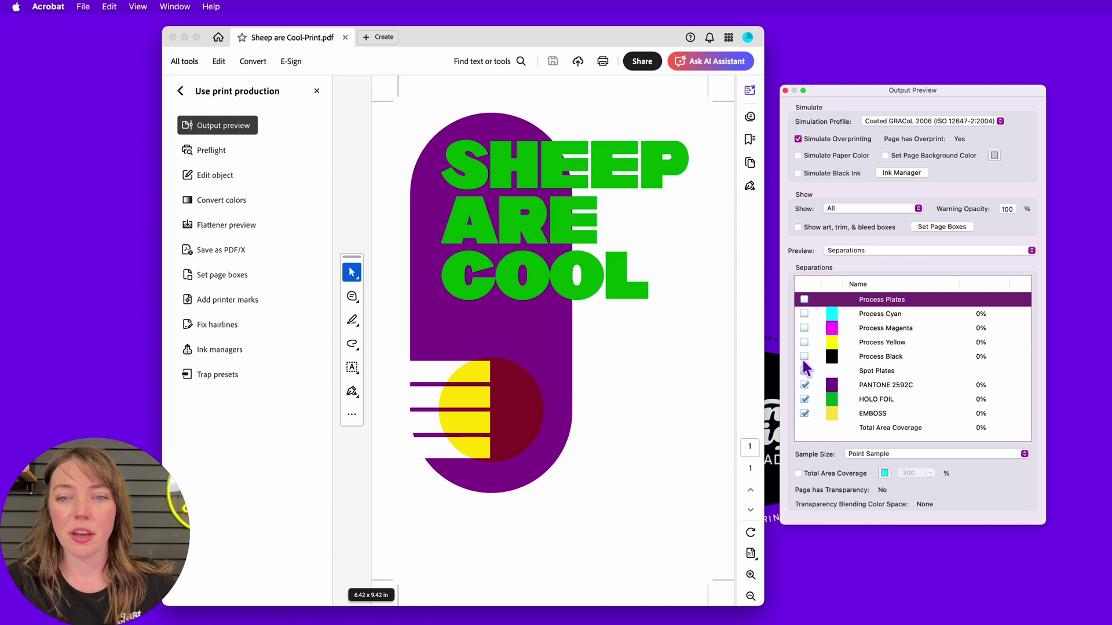
{"action": "left_click", "coordinate": [804, 357]}
{"action": "left_click", "coordinate": [804, 356]}
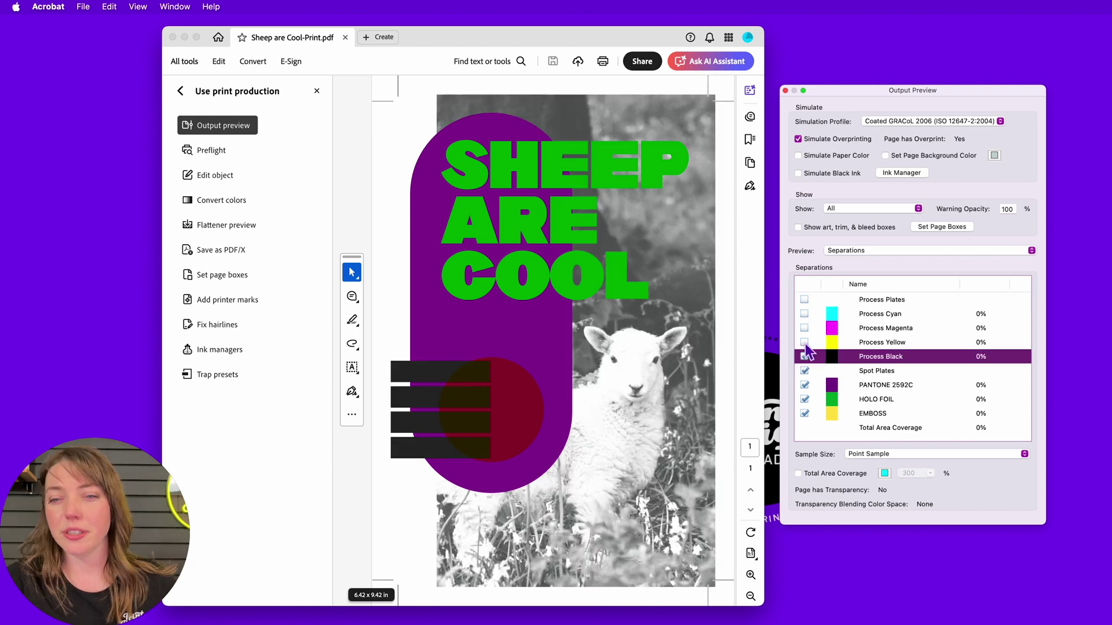
{"action": "left_click", "coordinate": [804, 300]}
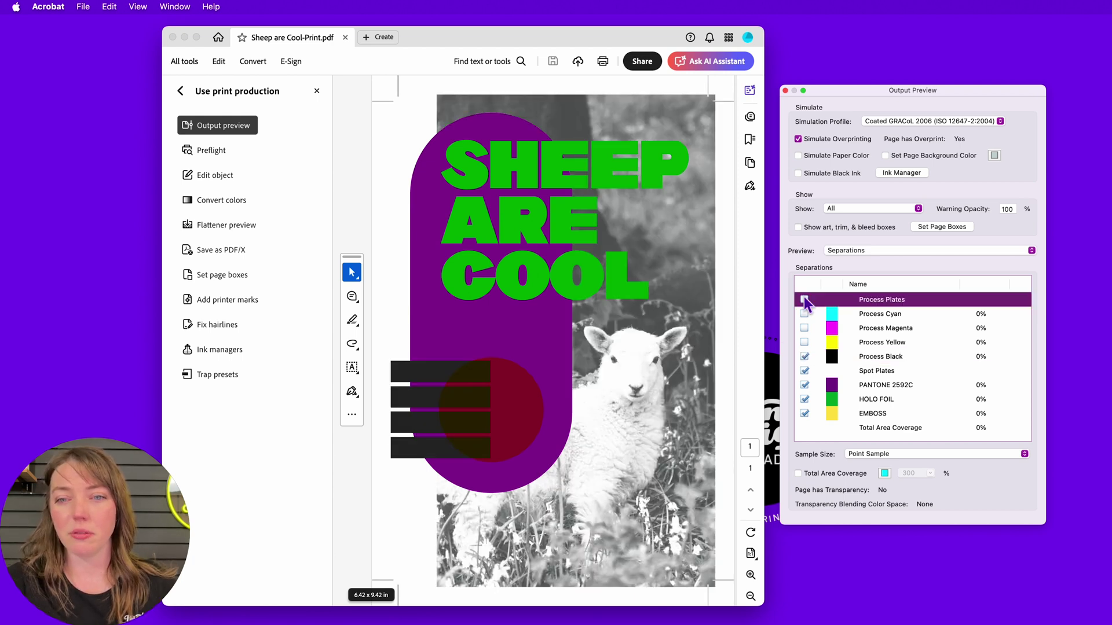
- Isolate the black plate, turn all process plates back on, and enable Total Area Coverage at 300%
{"action": "left_click", "coordinate": [805, 357]}
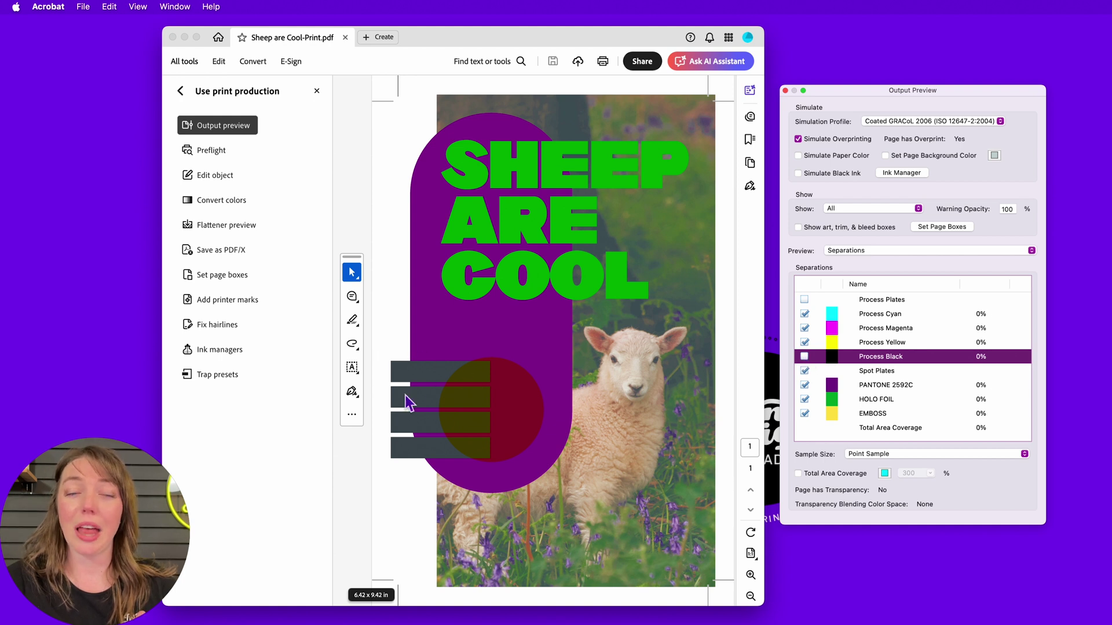
{"action": "left_click", "coordinate": [803, 343]}
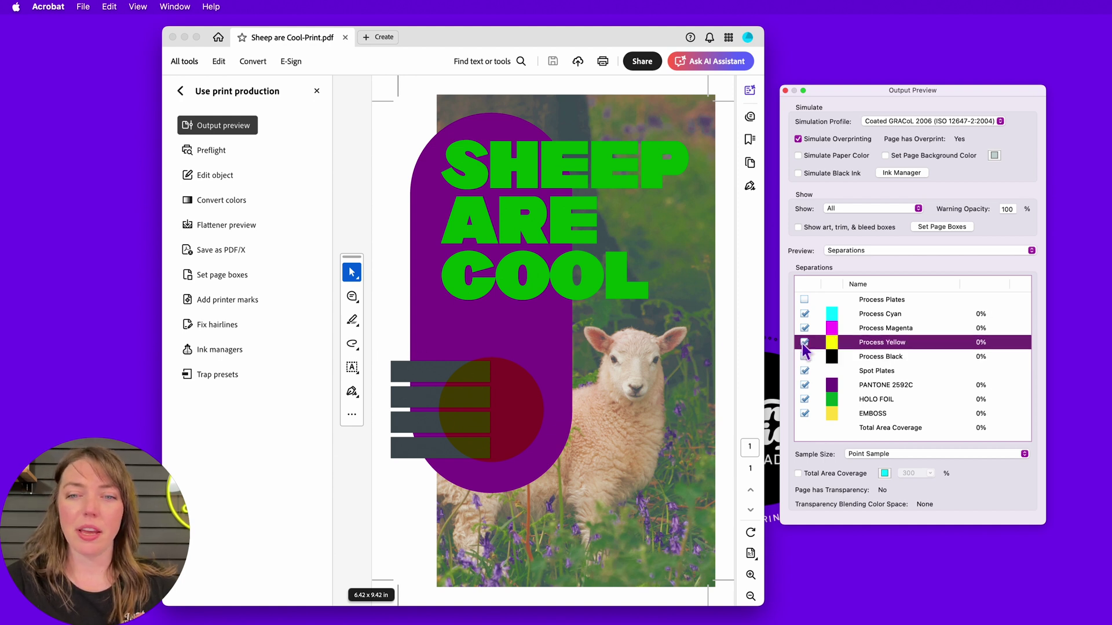
{"action": "left_click", "coordinate": [804, 329]}
{"action": "left_click", "coordinate": [805, 314]}
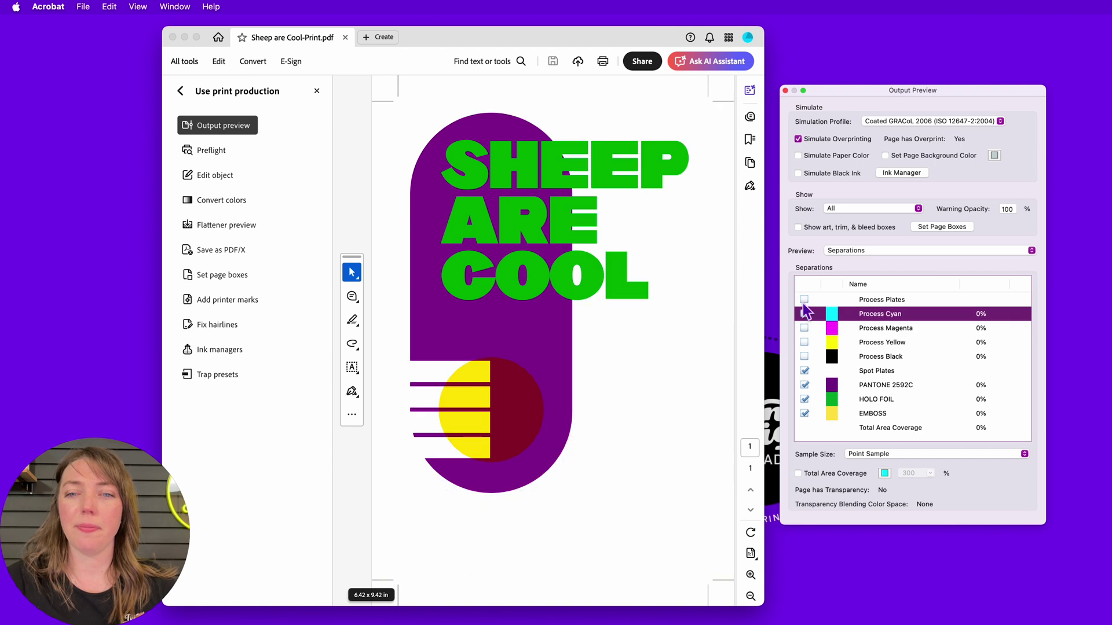
{"action": "left_click", "coordinate": [804, 357]}
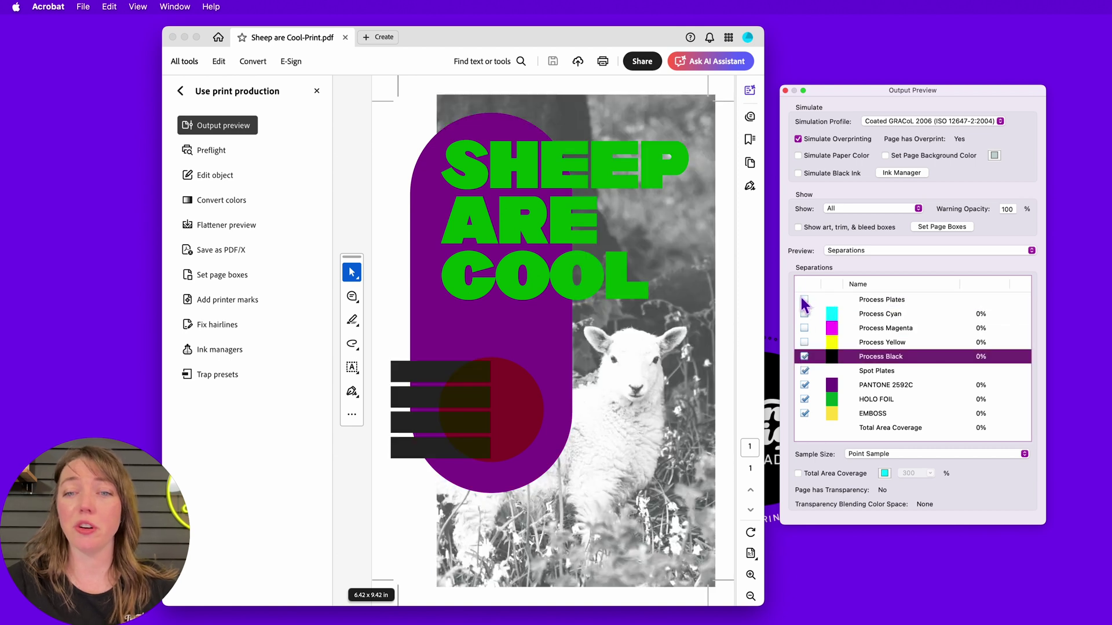
{"action": "left_click", "coordinate": [804, 299]}
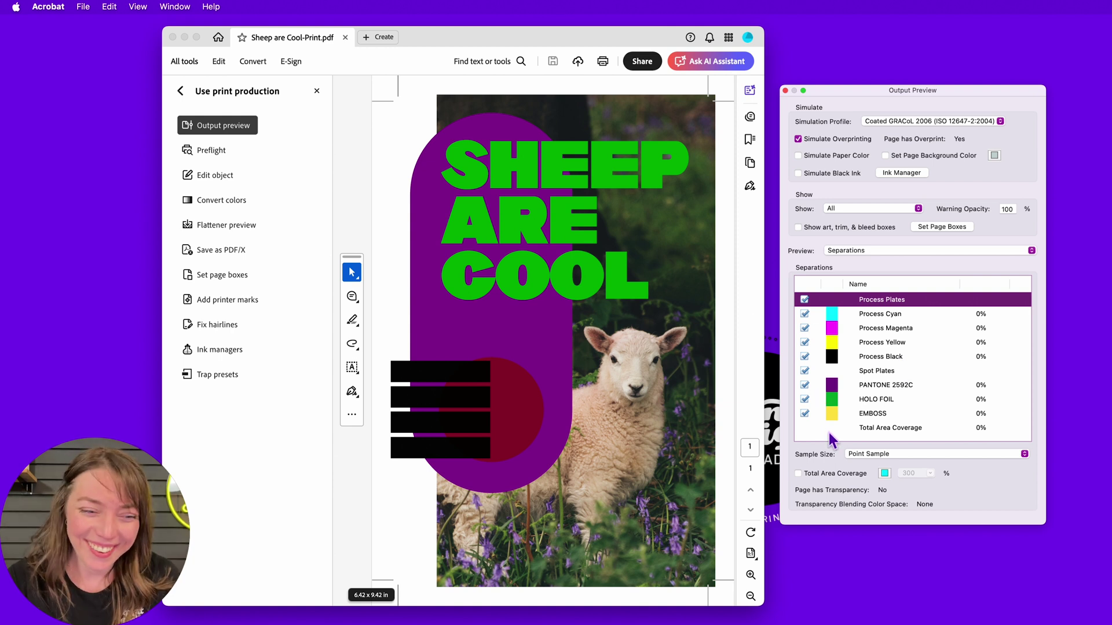
{"action": "left_click", "coordinate": [849, 472]}
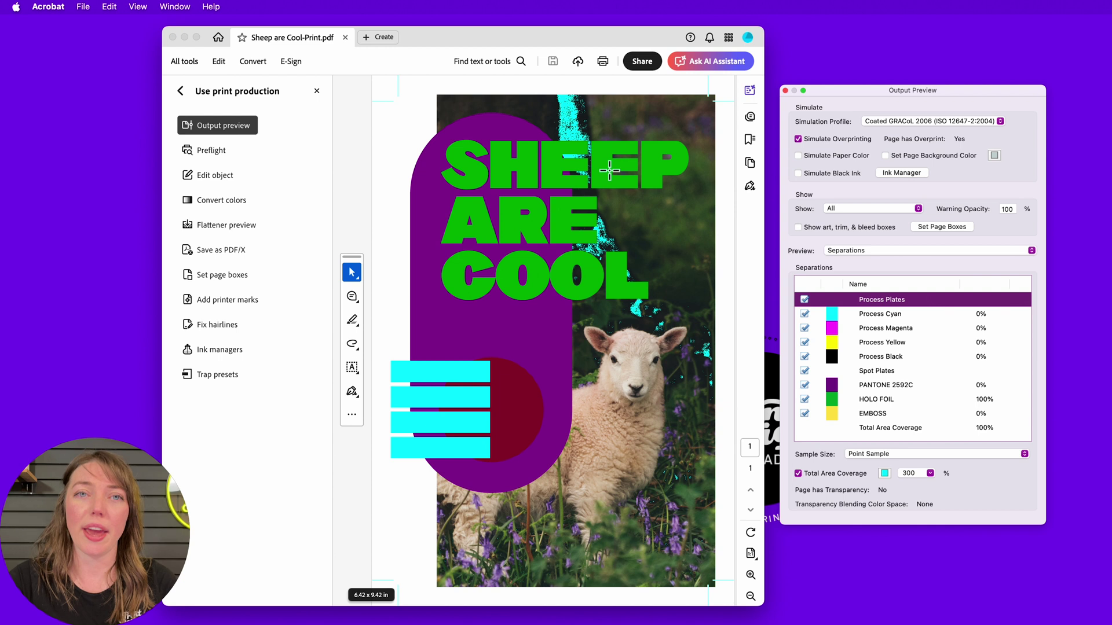
- Check ink readings across the poster, then toggle the 300% coverage warning off and back on
{"action": "left_click_drag", "start_coordinate": [385, 356], "coordinate": [502, 480]}
{"action": "left_click", "coordinate": [543, 425]}
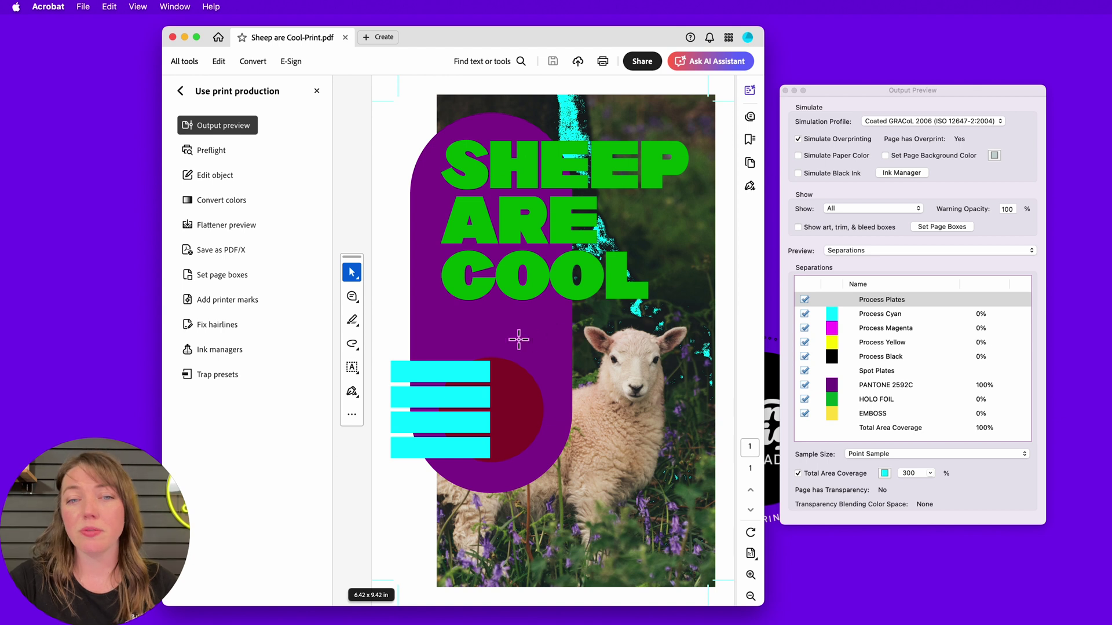
{"action": "left_click", "coordinate": [956, 328]}
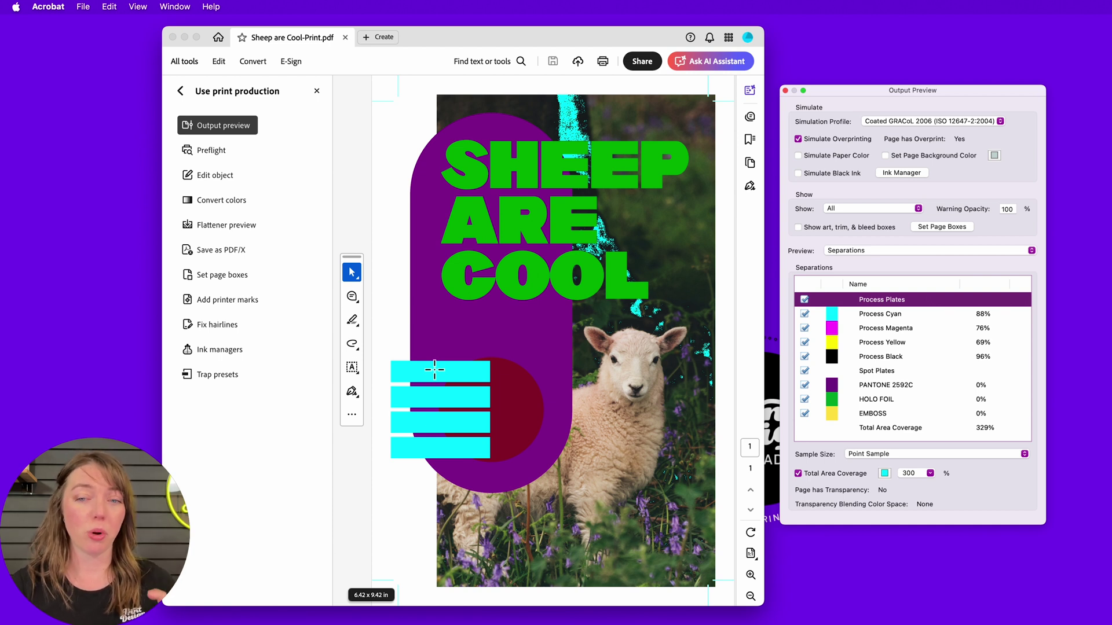
{"action": "left_click", "coordinate": [799, 474]}
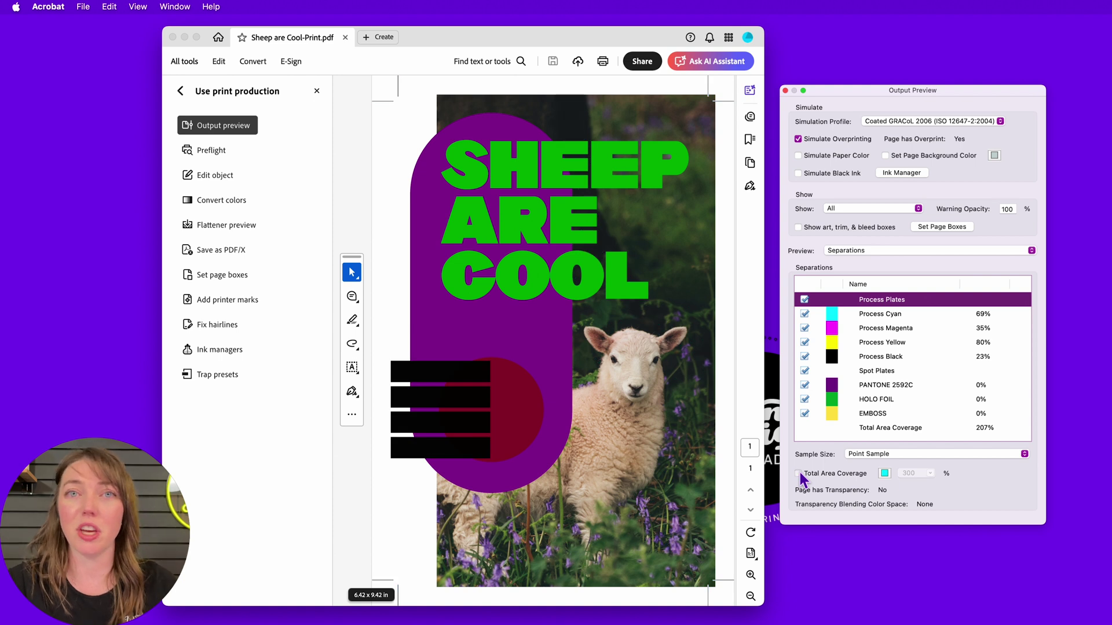
{"action": "left_click", "coordinate": [799, 474]}
- Turn off the coverage warning, show art, trim and bleed boxes, and enable Simulate Black Ink
{"action": "left_click", "coordinate": [799, 474]}
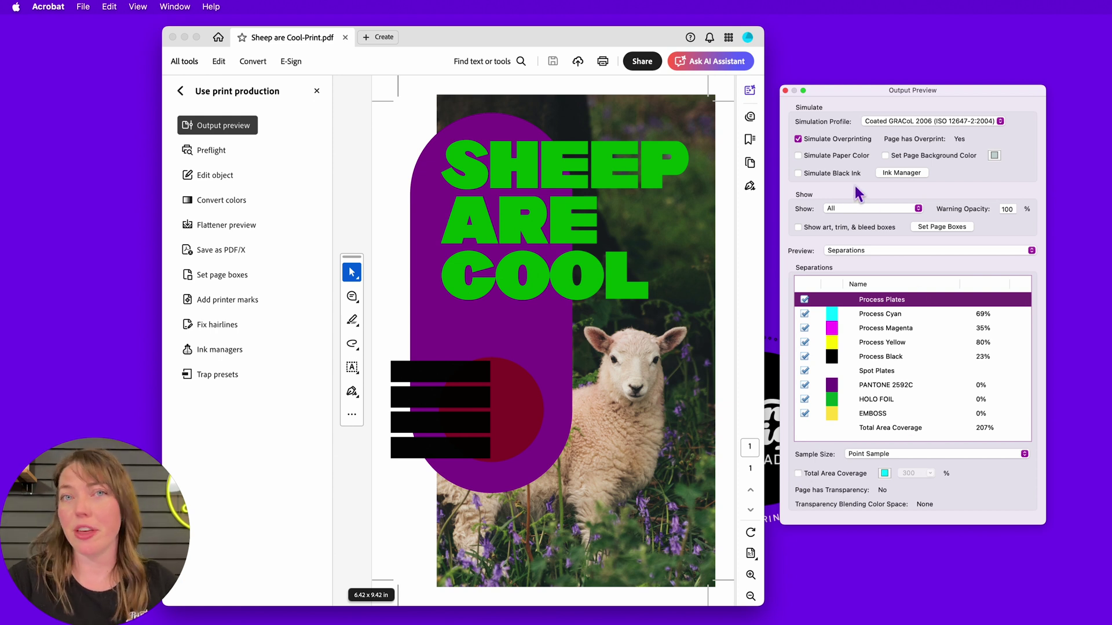
{"action": "left_click", "coordinate": [843, 227]}
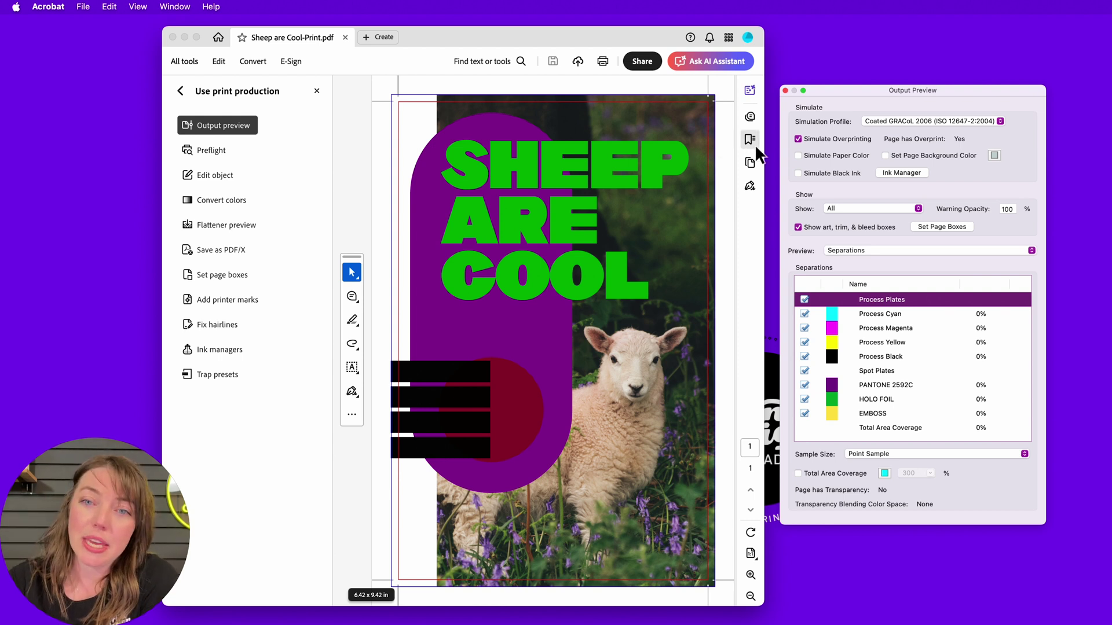
{"action": "left_click", "coordinate": [797, 173]}
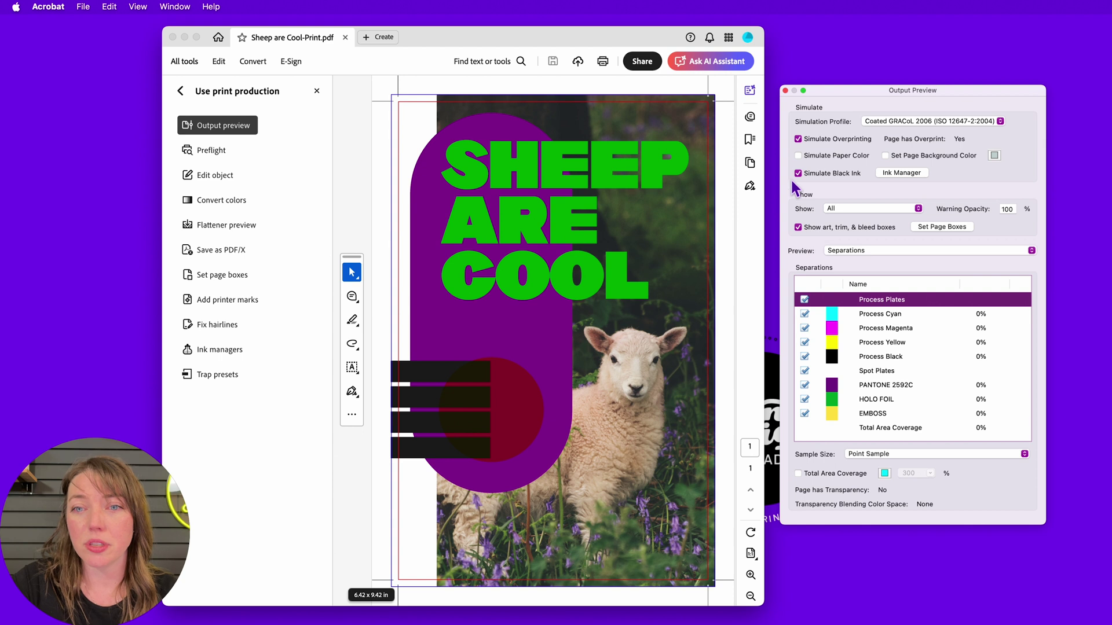
- Enable Simulate Paper Color and a C9D5D4 grey page background, then turn paper simulation off
{"action": "left_click", "coordinate": [798, 156]}
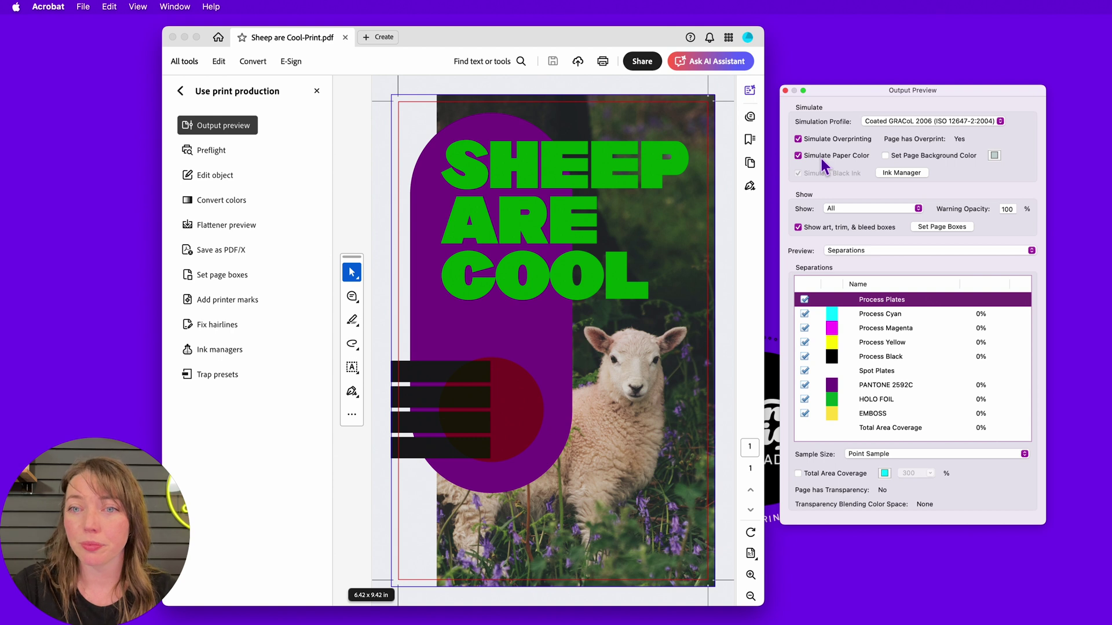
{"action": "left_click", "coordinate": [906, 155]}
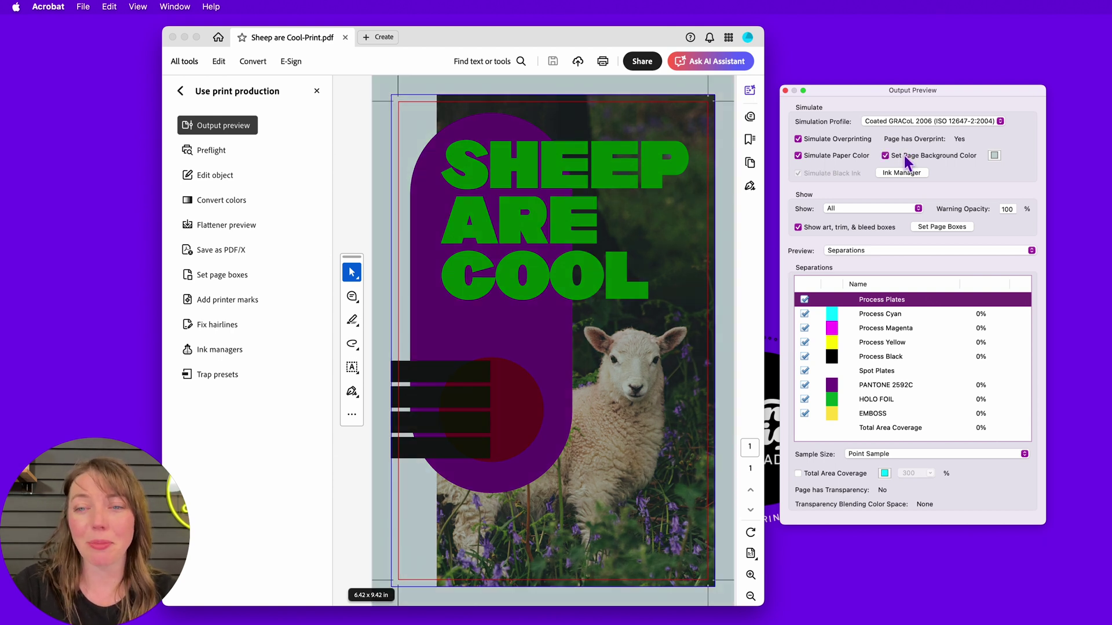
{"action": "left_click", "coordinate": [819, 158]}
- Change the page background colour to cream FFEFCB, then switch Set Page Background Color off
{"action": "left_click", "coordinate": [993, 155]}
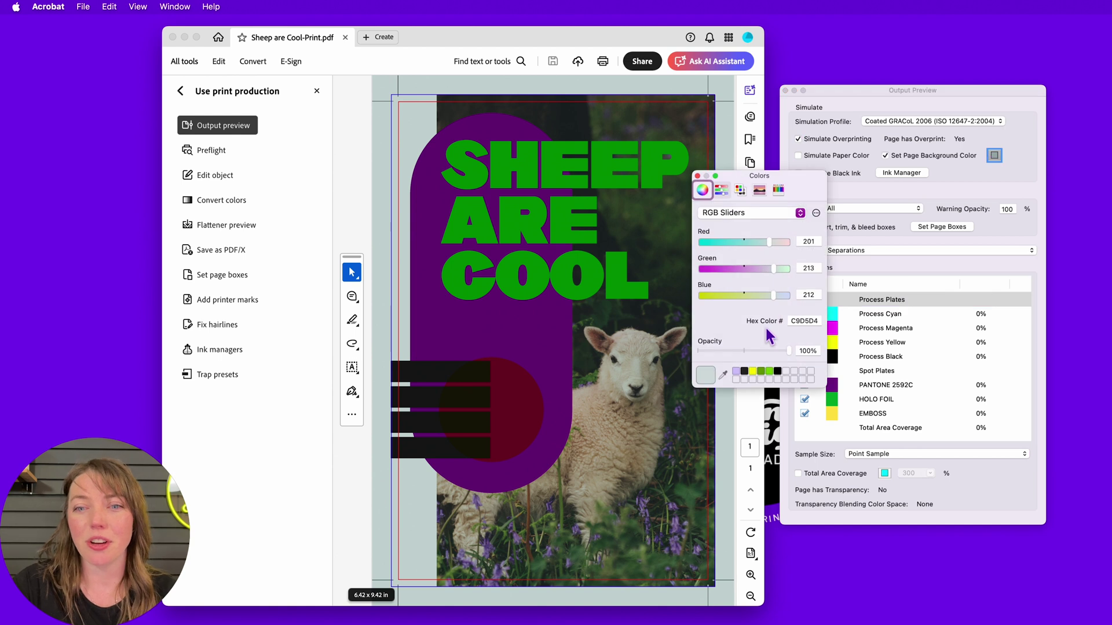
{"action": "left_click_drag", "start_coordinate": [773, 295], "coordinate": [782, 241]}
{"action": "left_click", "coordinate": [772, 242]}
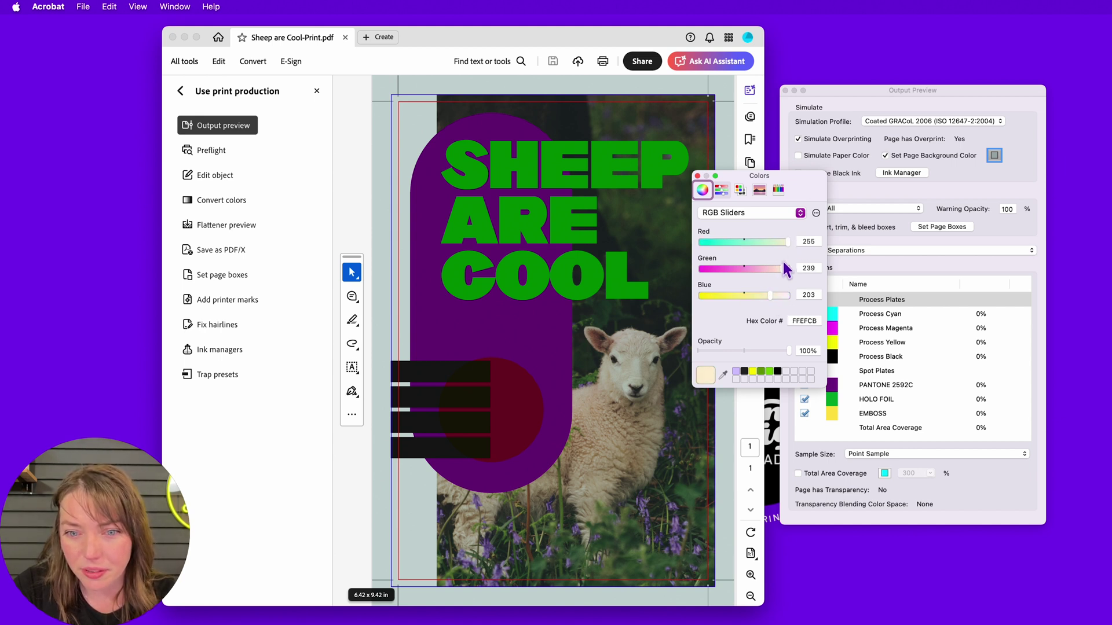
{"action": "left_click", "coordinate": [697, 176]}
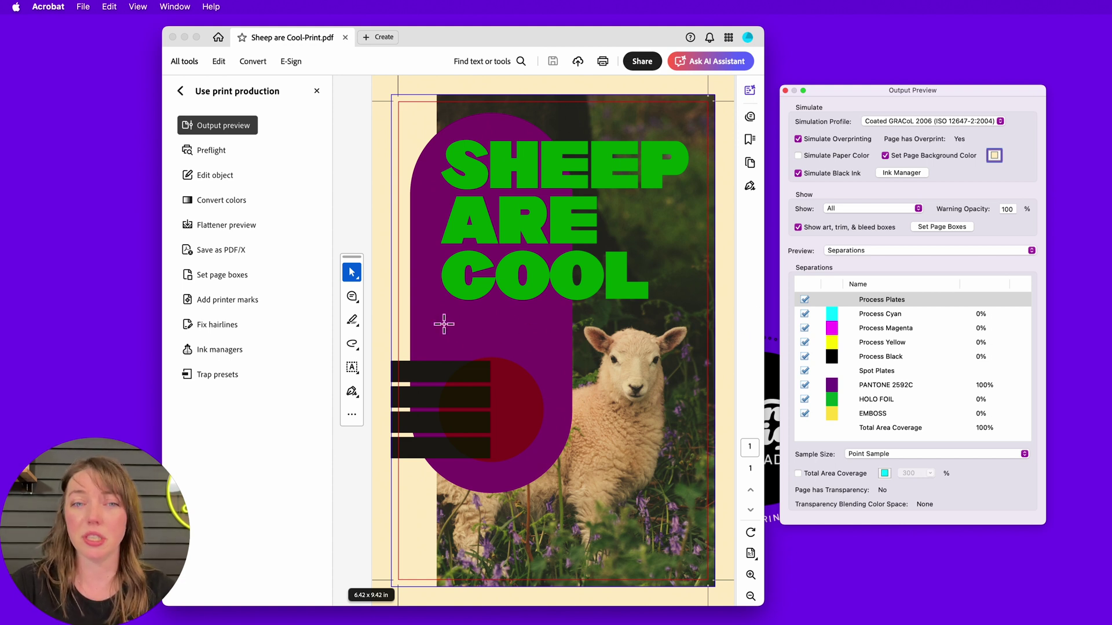
{"action": "left_click_drag", "start_coordinate": [409, 297], "coordinate": [484, 347]}
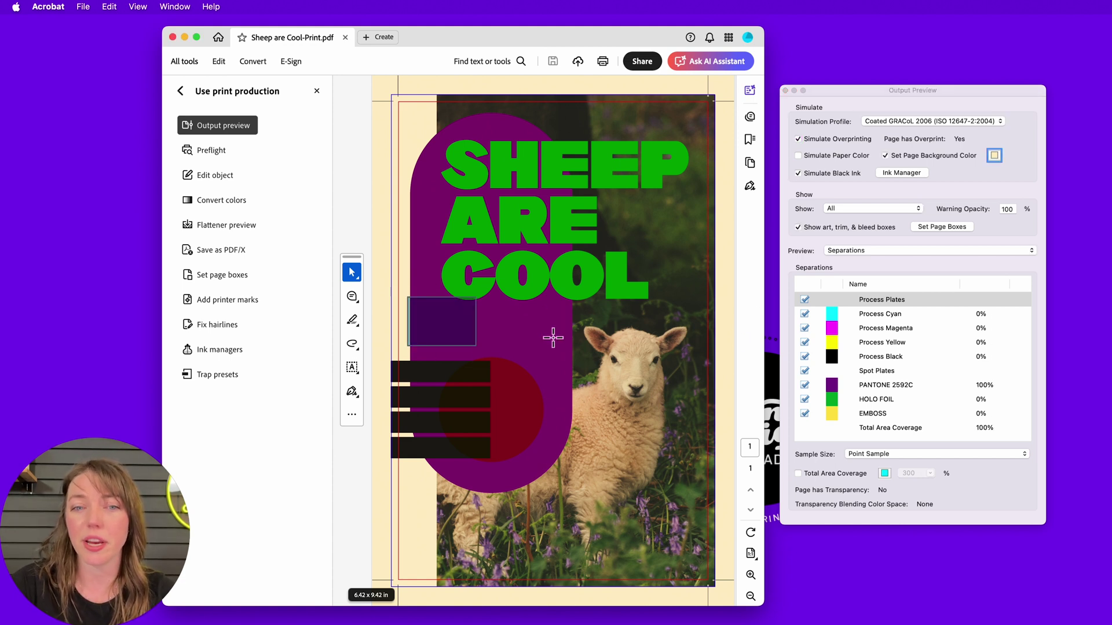
{"action": "left_click", "coordinate": [885, 156]}
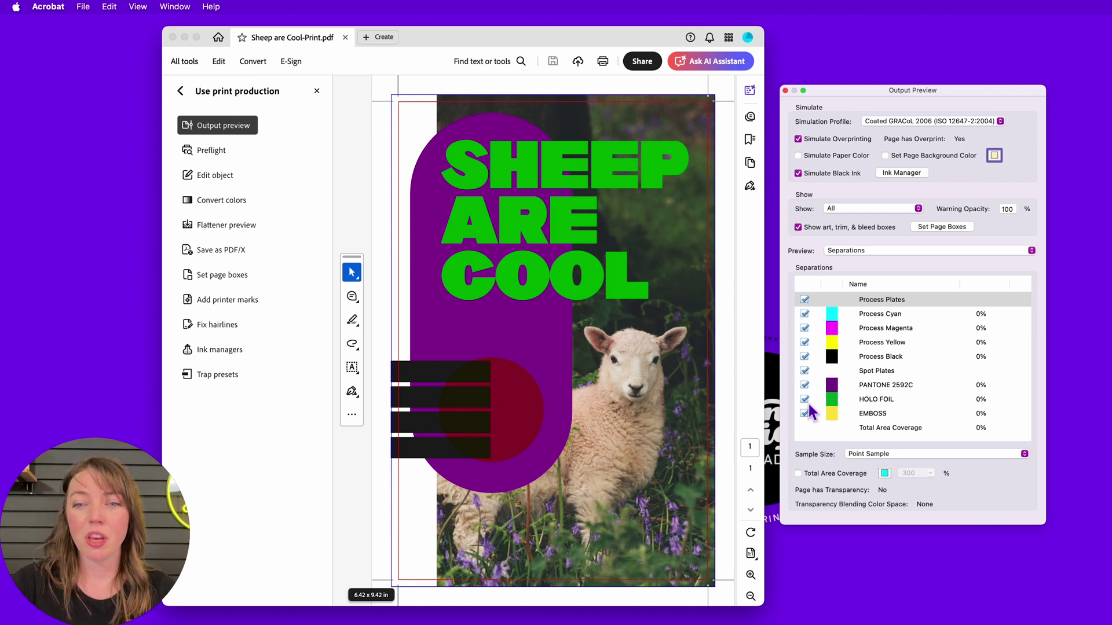
{"action": "left_click", "coordinate": [805, 387]}
{"action": "left_click", "coordinate": [805, 386]}
{"action": "left_click", "coordinate": [805, 385]}
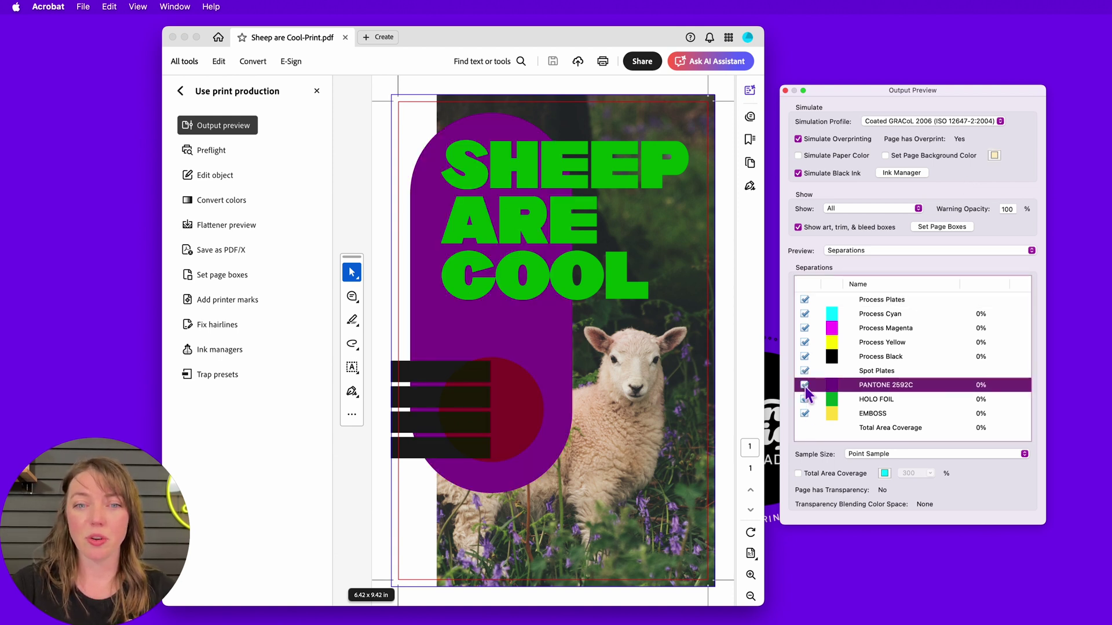
{"action": "left_click", "coordinate": [805, 386]}
{"action": "left_click", "coordinate": [805, 385]}
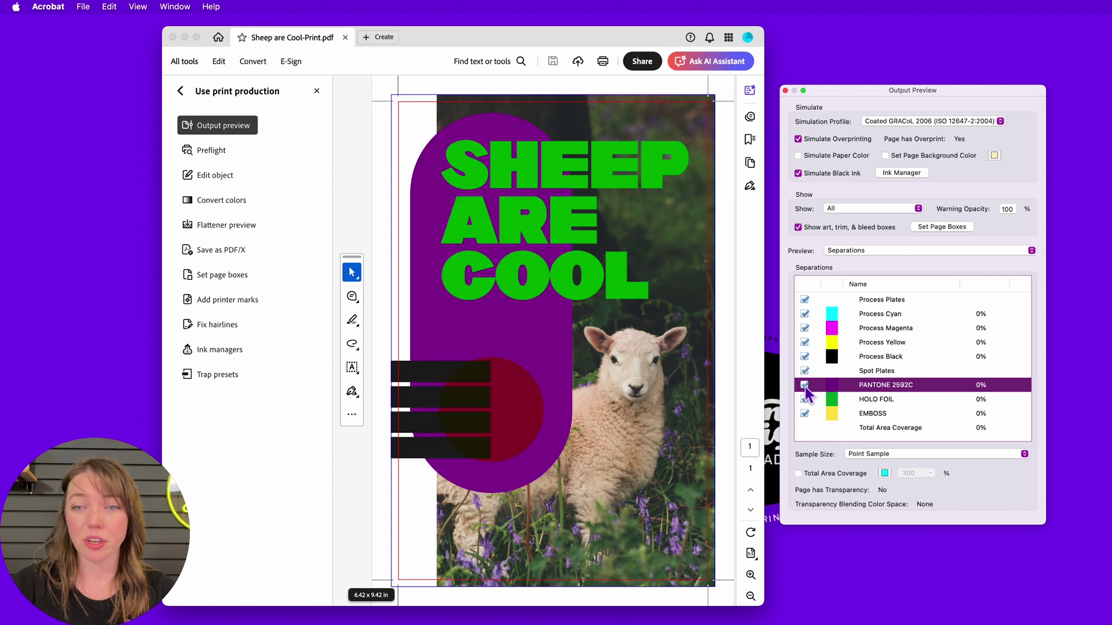
{"action": "left_click", "coordinate": [805, 414]}
{"action": "left_click", "coordinate": [805, 413]}
{"action": "left_click", "coordinate": [805, 413]}
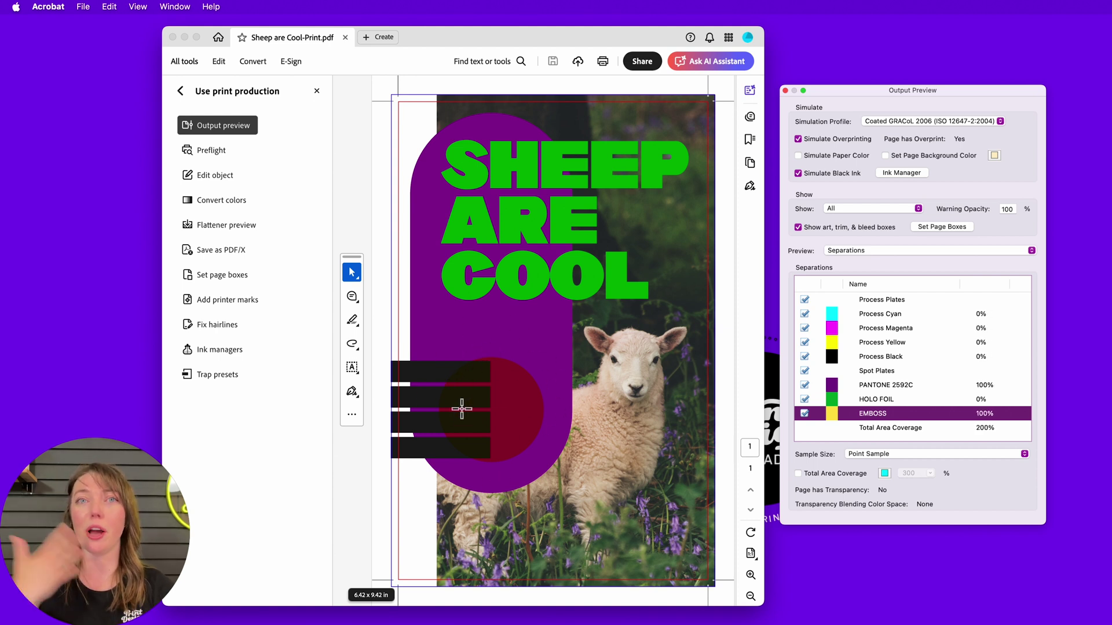
{"action": "left_click", "coordinate": [804, 414]}
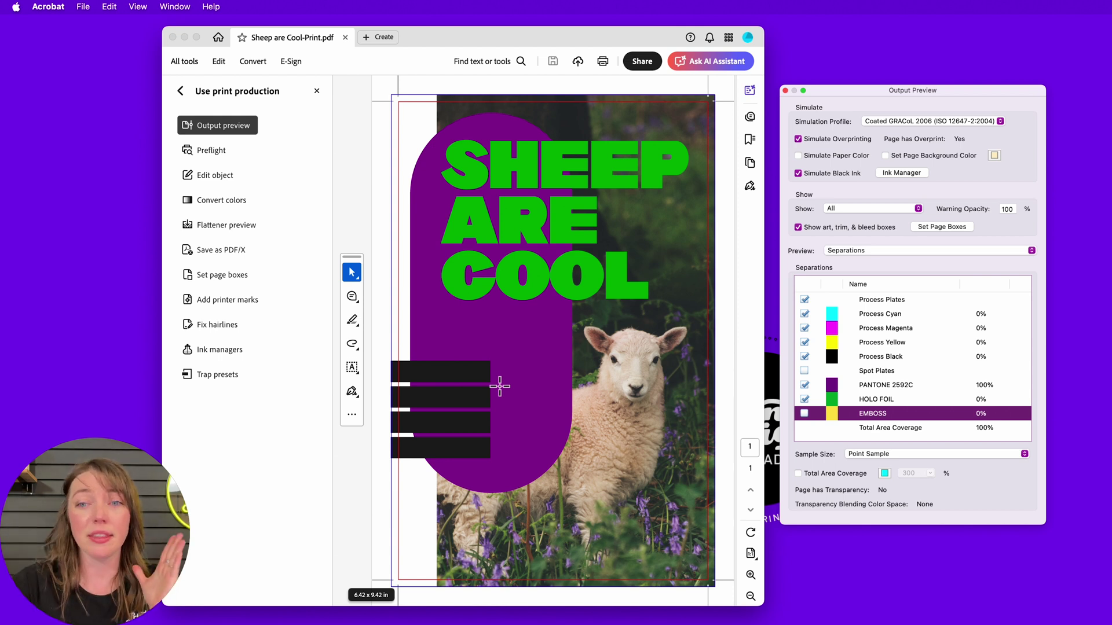
- Hide and then re-show the HOLO FOIL plate on the SHEEP ARE COOL headline
{"action": "left_click", "coordinate": [804, 400]}
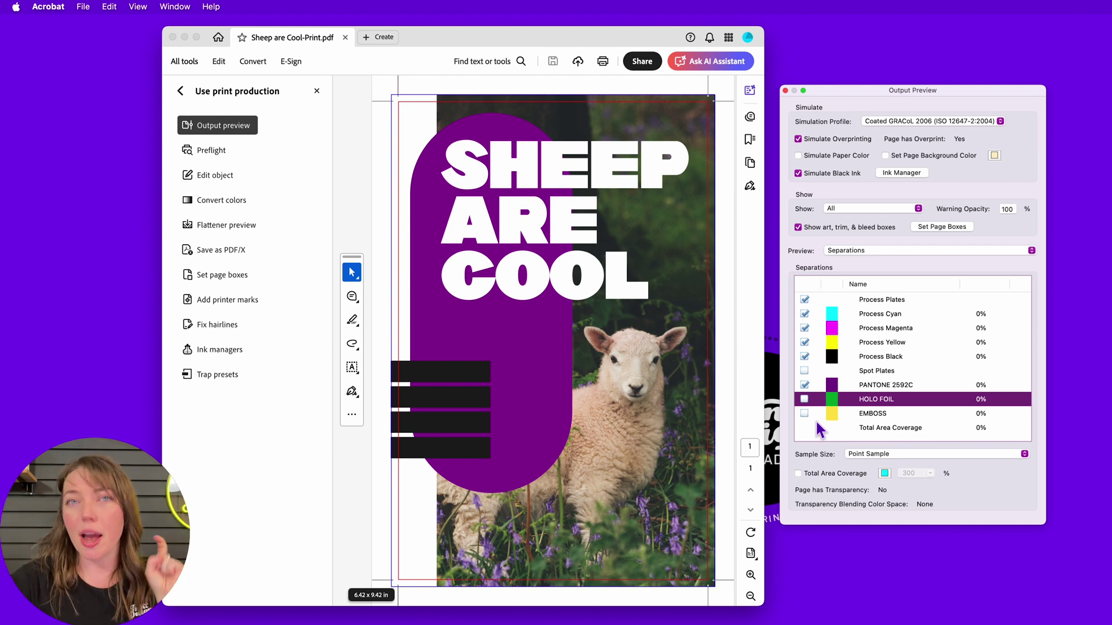
{"action": "left_click", "coordinate": [805, 399]}
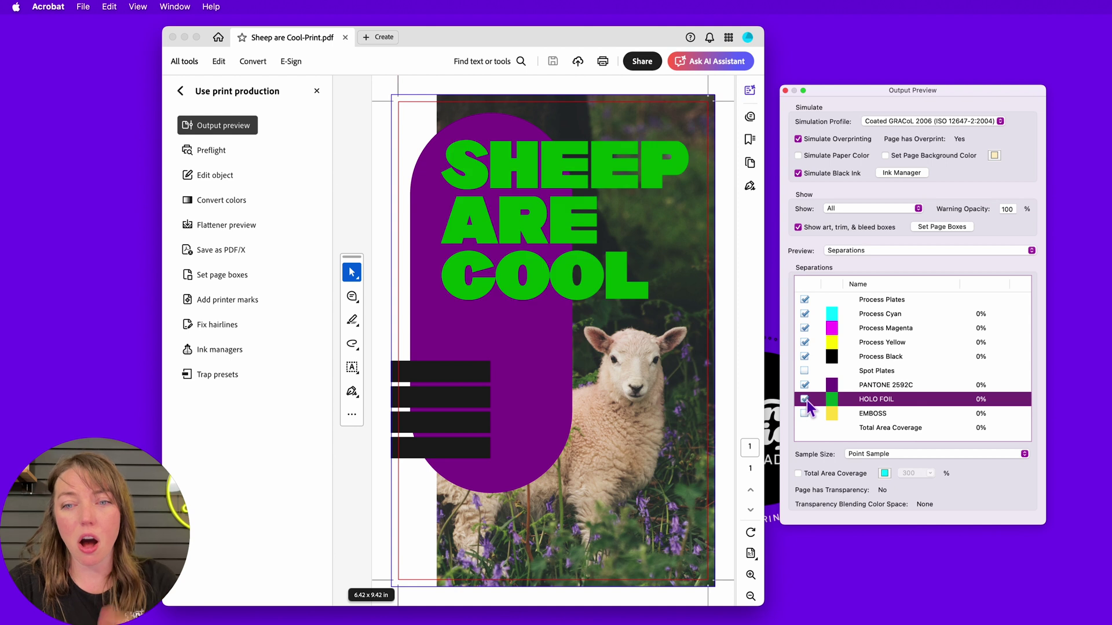